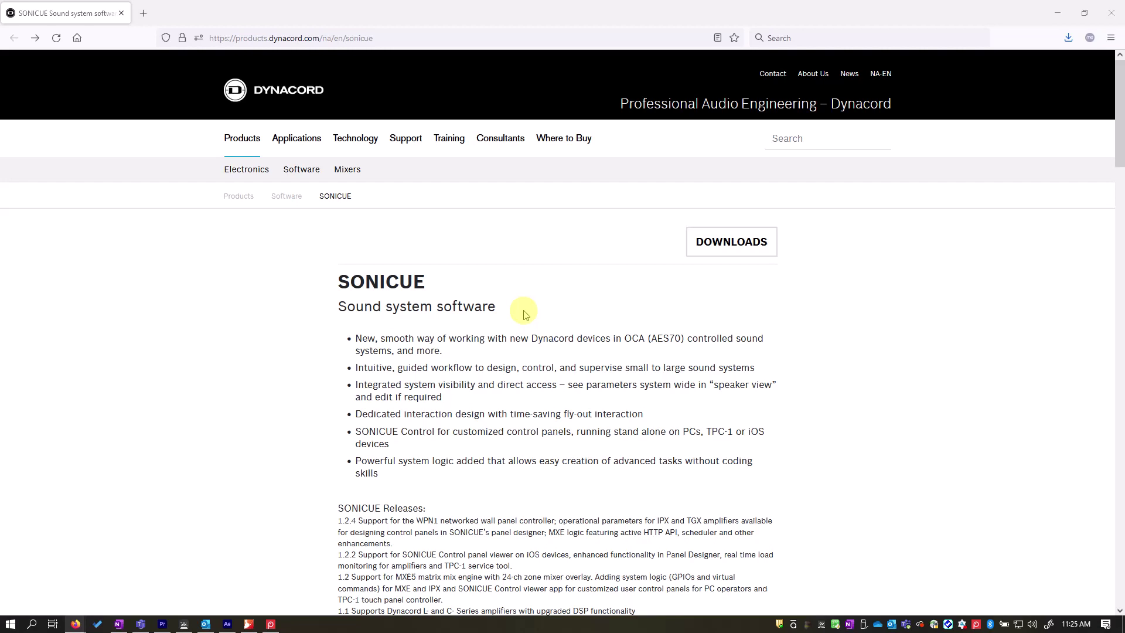
Go to the product page's downloads and expand the SONICUE software entry.
click(730, 240)
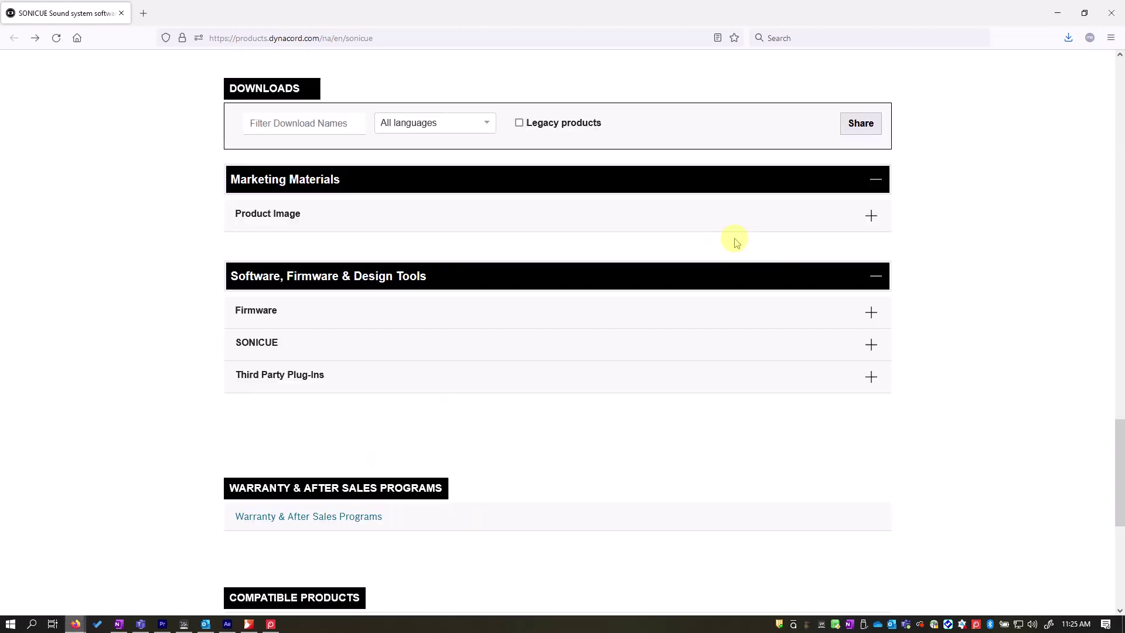
click(267, 345)
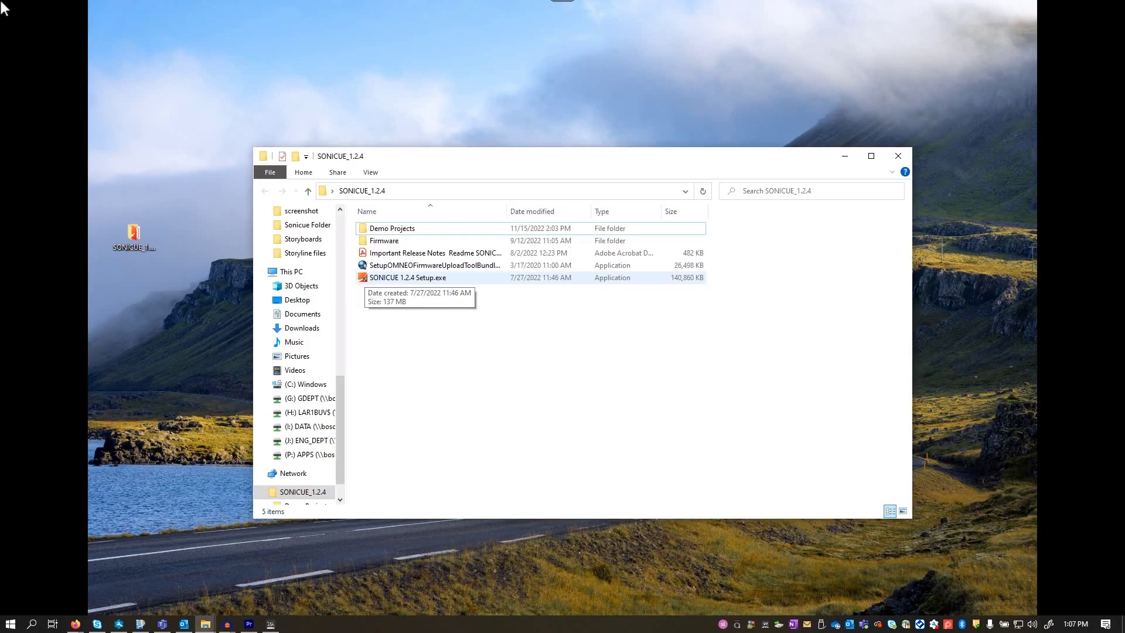
Install SONICUE 1.2.4 from its setup file, accepting the license and keeping the default components, destination folder and run-after-install option.
double_click(365, 279)
click(627, 407)
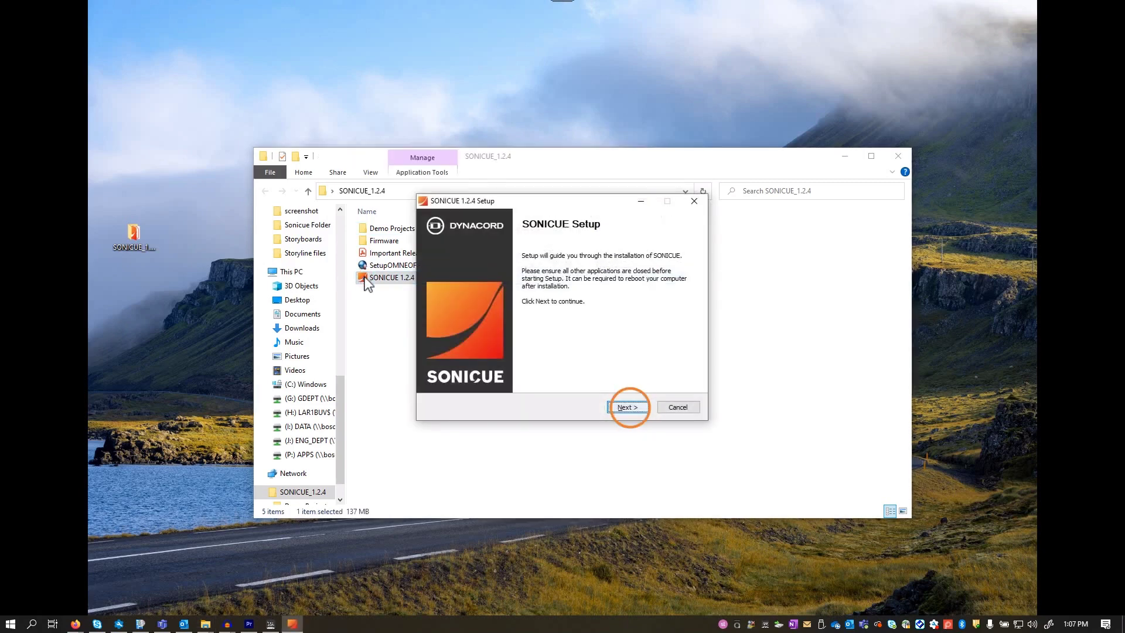
click(433, 380)
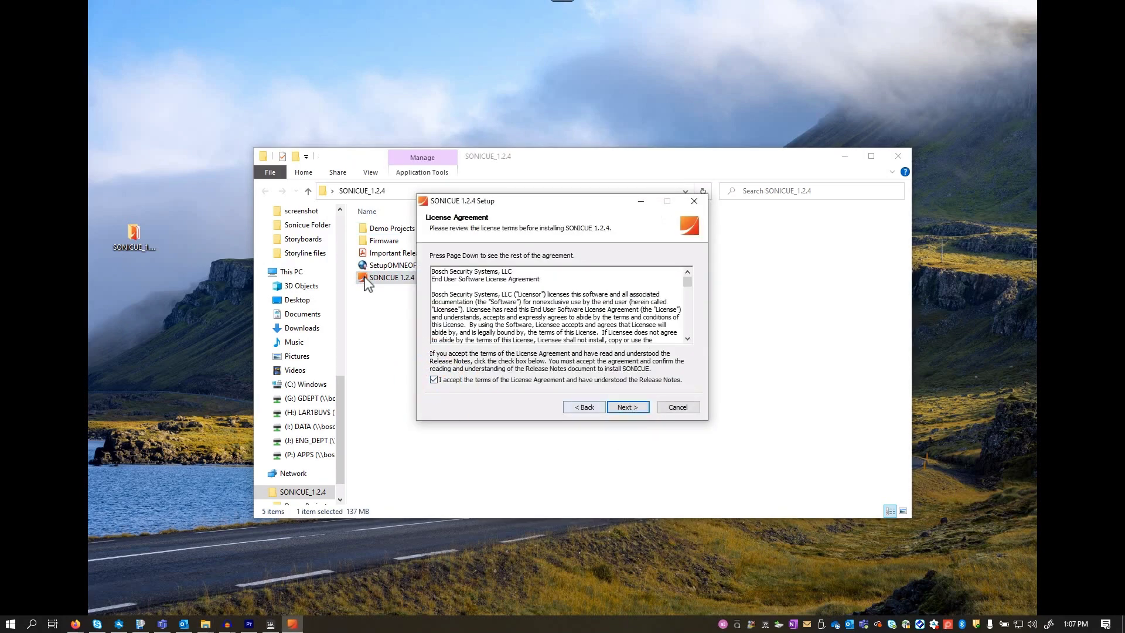
click(628, 407)
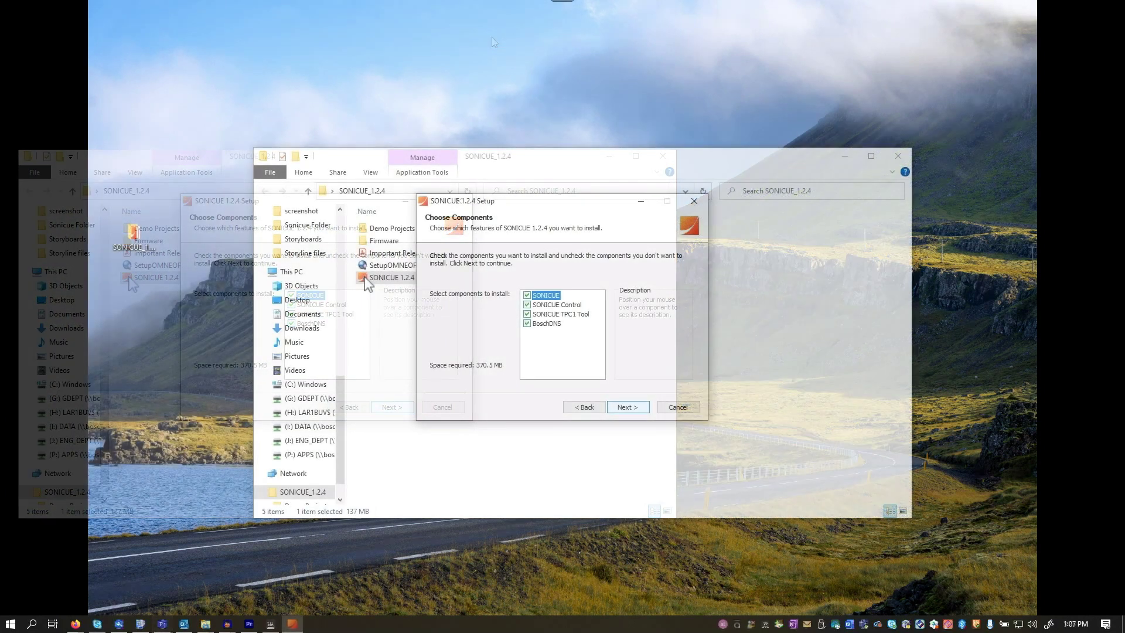
click(628, 407)
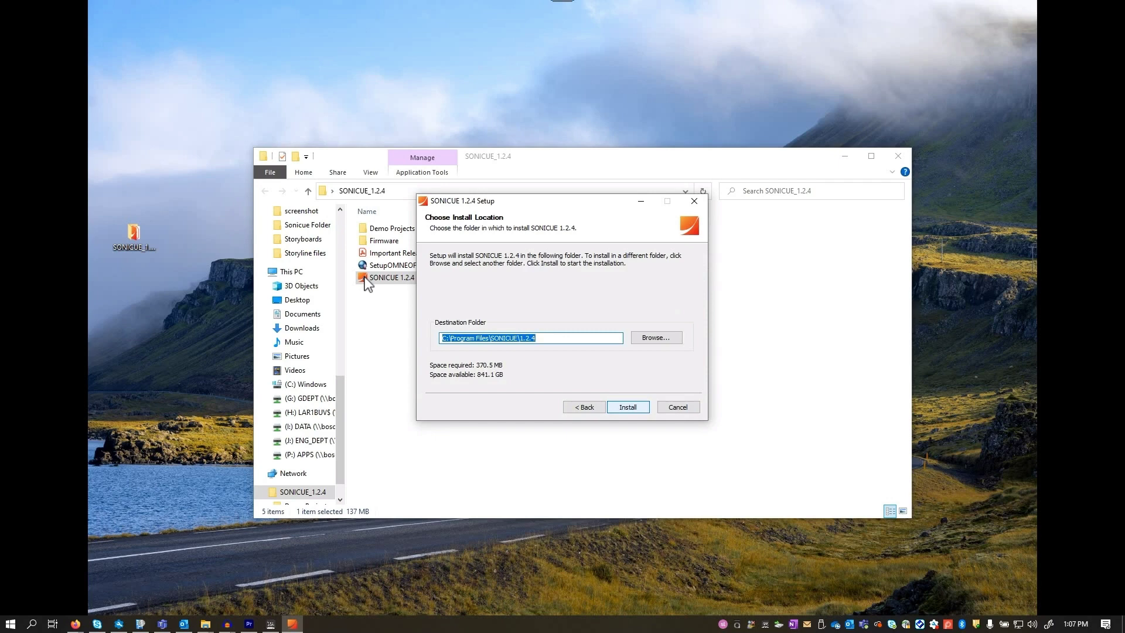
click(627, 406)
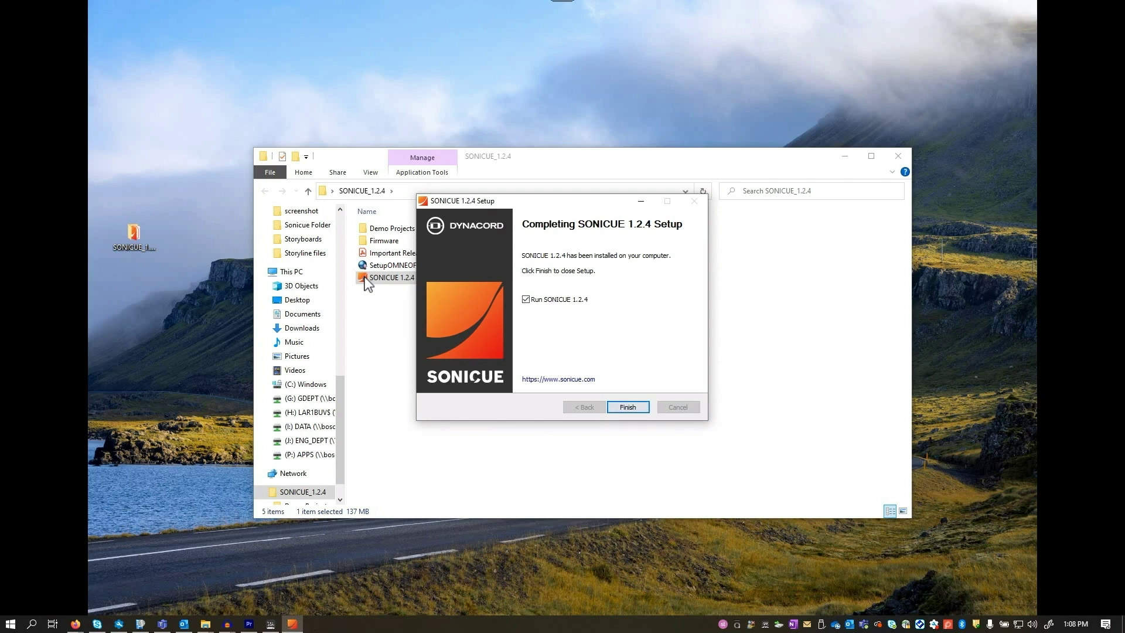
click(627, 407)
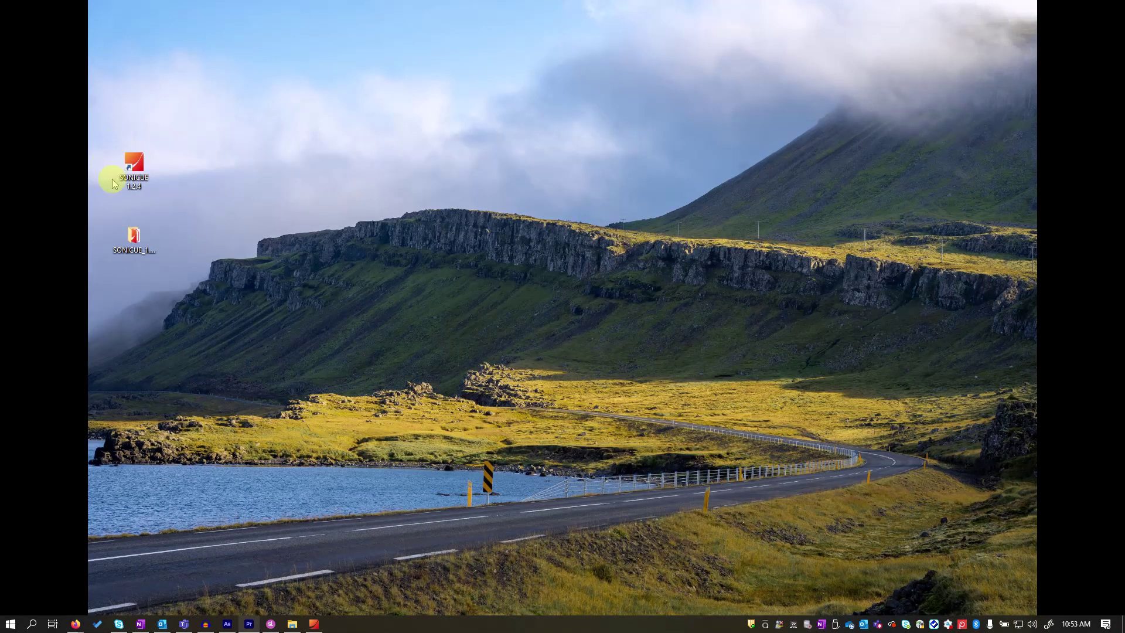
click(10, 623)
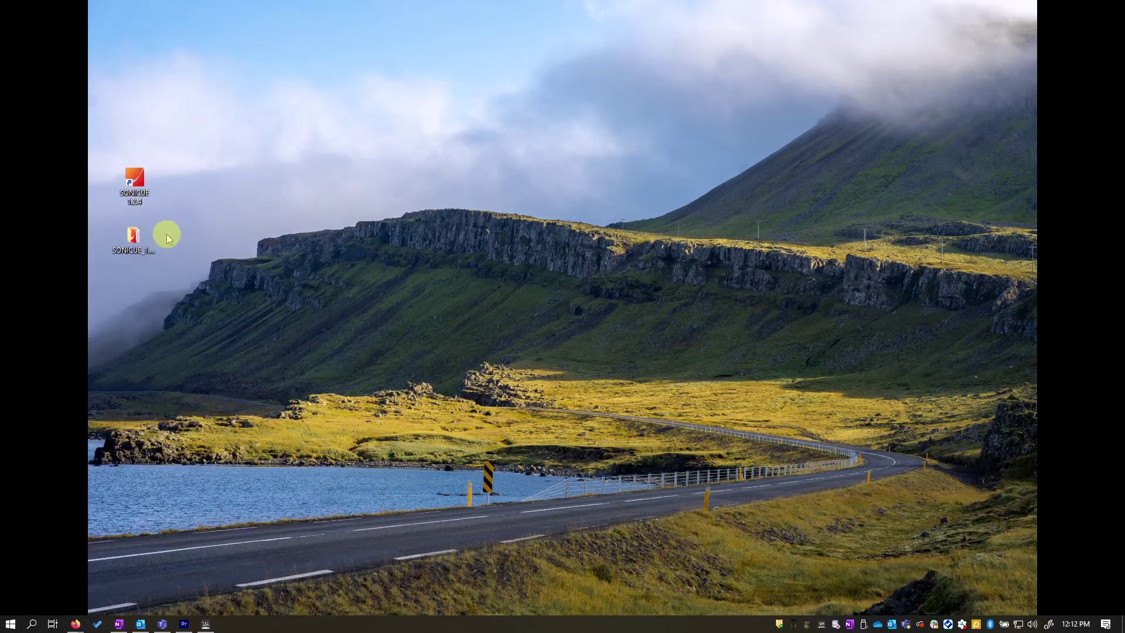
Open the XLA-MXE performance project from the Demo Projects folder in SONICUE_1.2.4 and maximize its window.
double_click(130, 239)
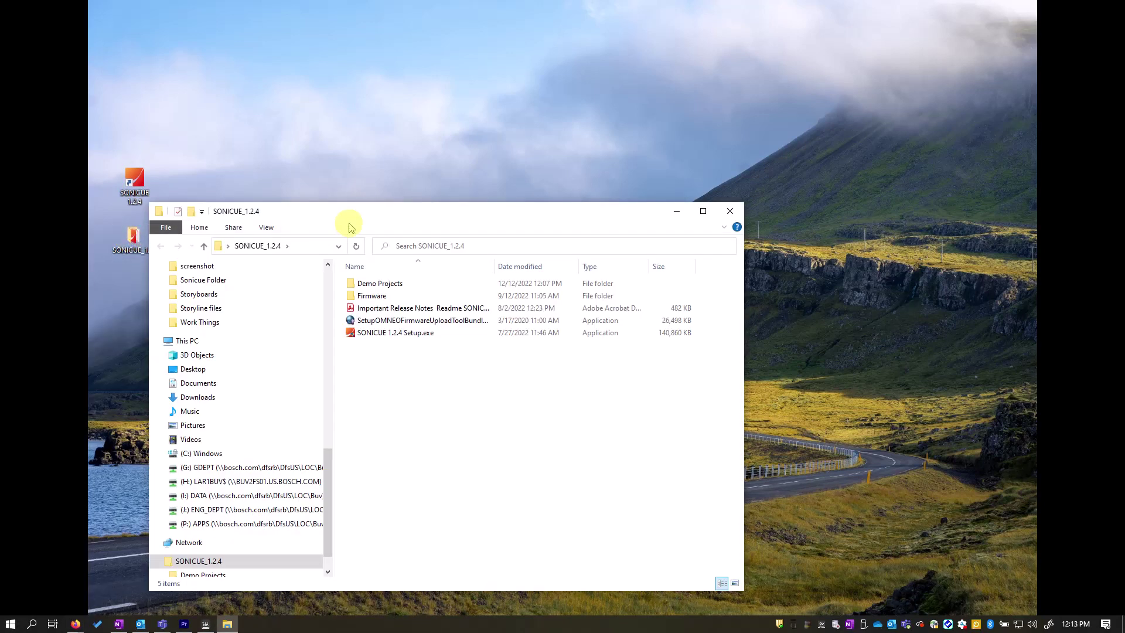
double_click(381, 283)
double_click(384, 332)
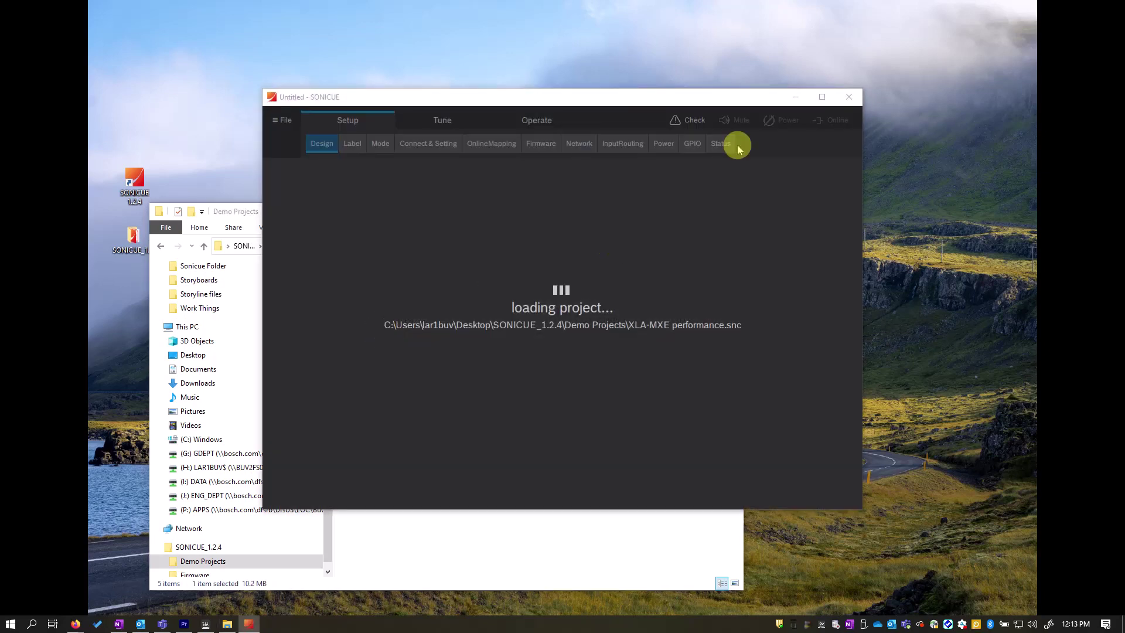
click(821, 97)
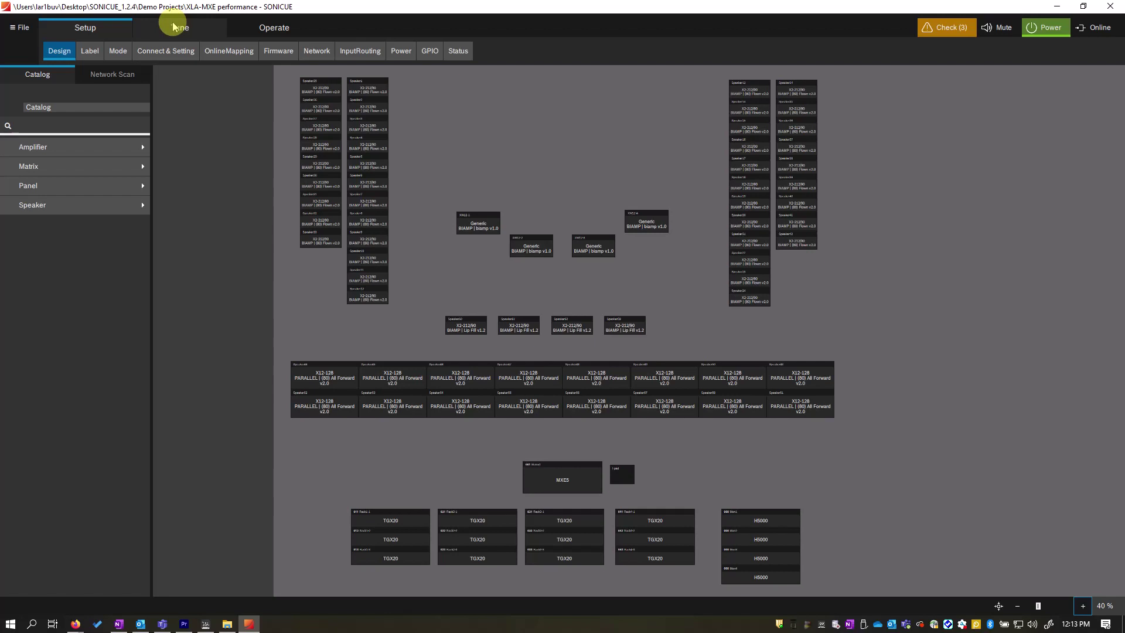
Lower the user tuning level of the three grouped speakers in the middle of the outermost left array.
click(174, 29)
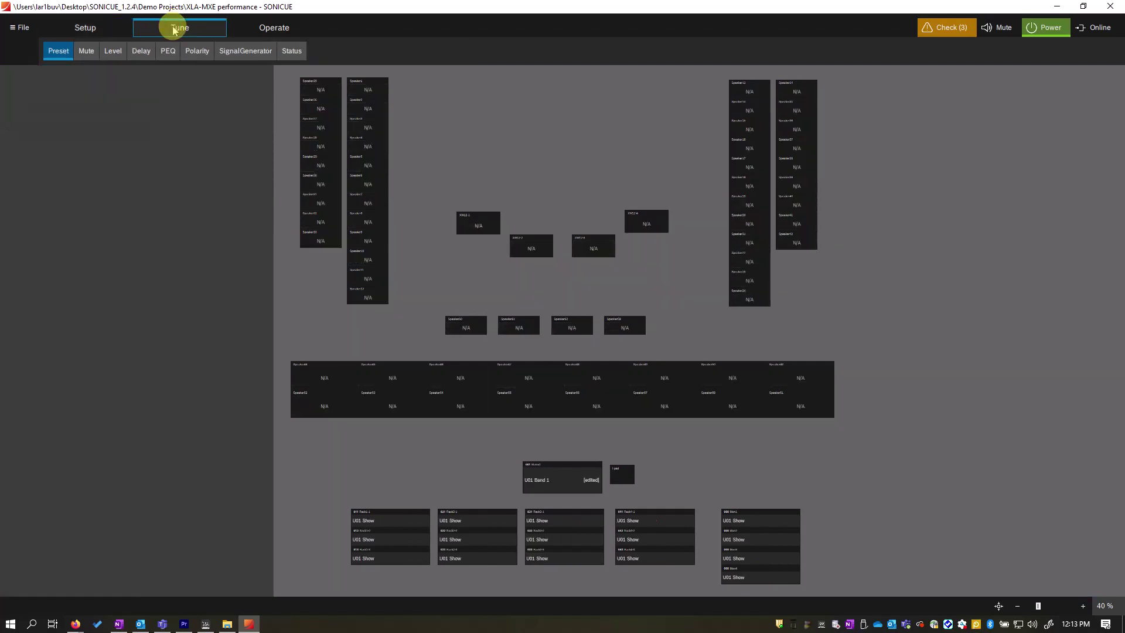
click(115, 51)
click(321, 147)
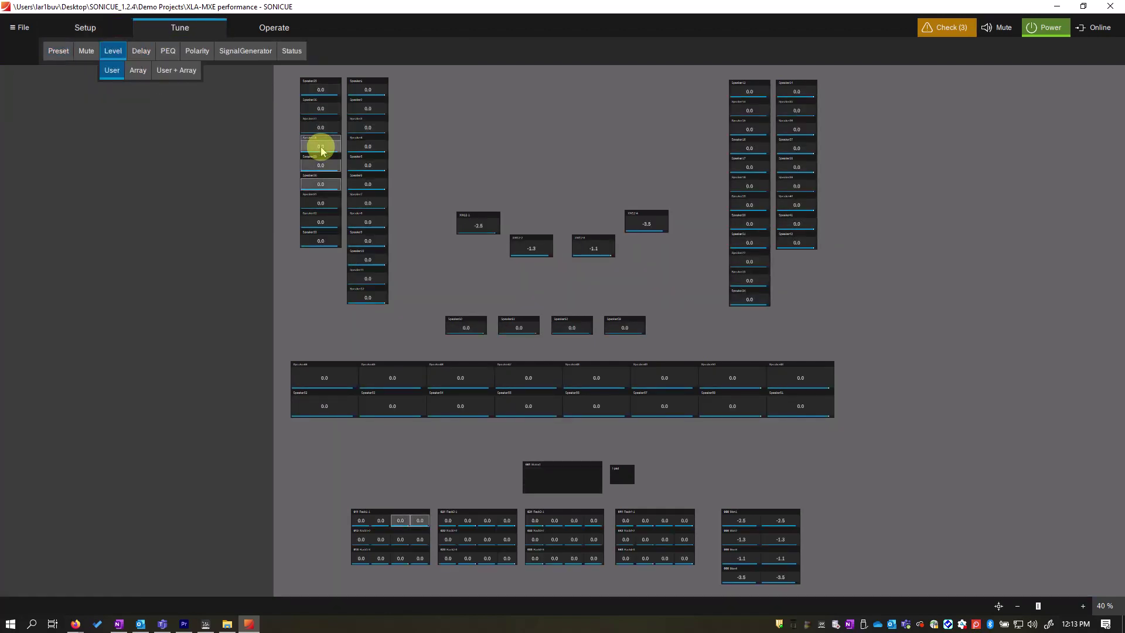
drag(270, 230, 272, 278)
Mute the group of three lowest speakers in the inner left array.
click(367, 297)
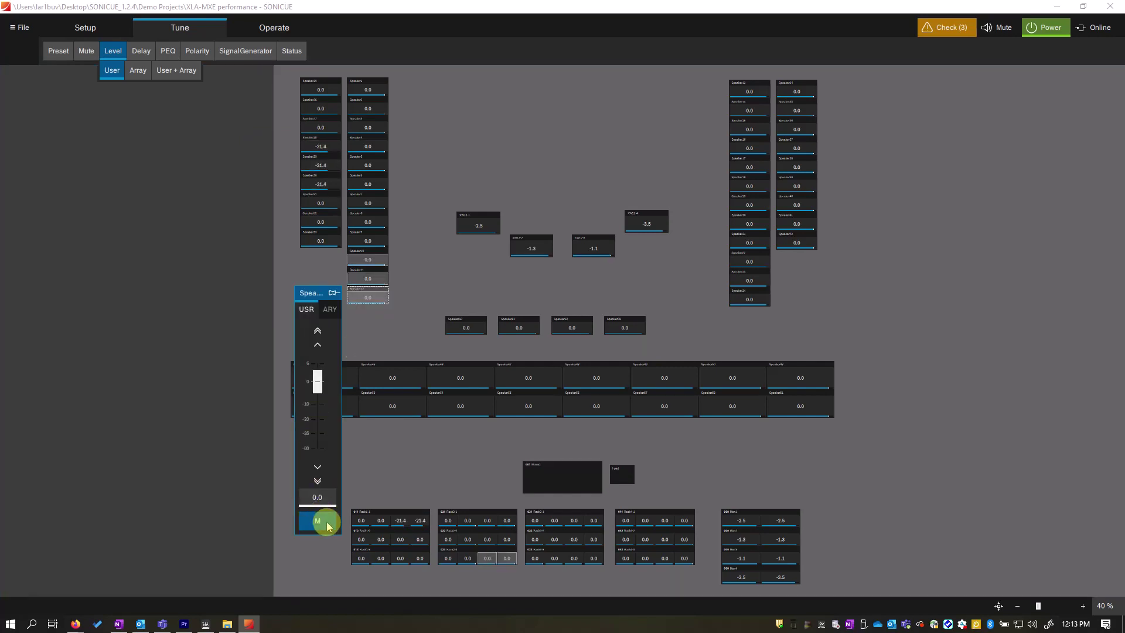
click(322, 519)
click(346, 322)
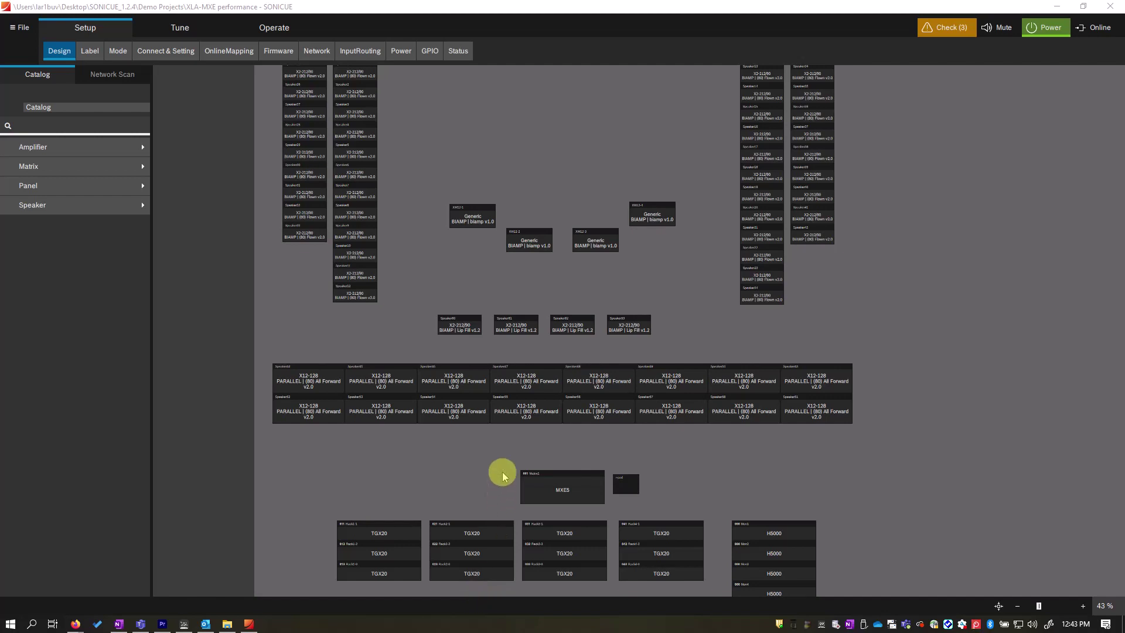
View the project's existing i-pad panel full screen in the Panel Designer, and close it.
click(623, 482)
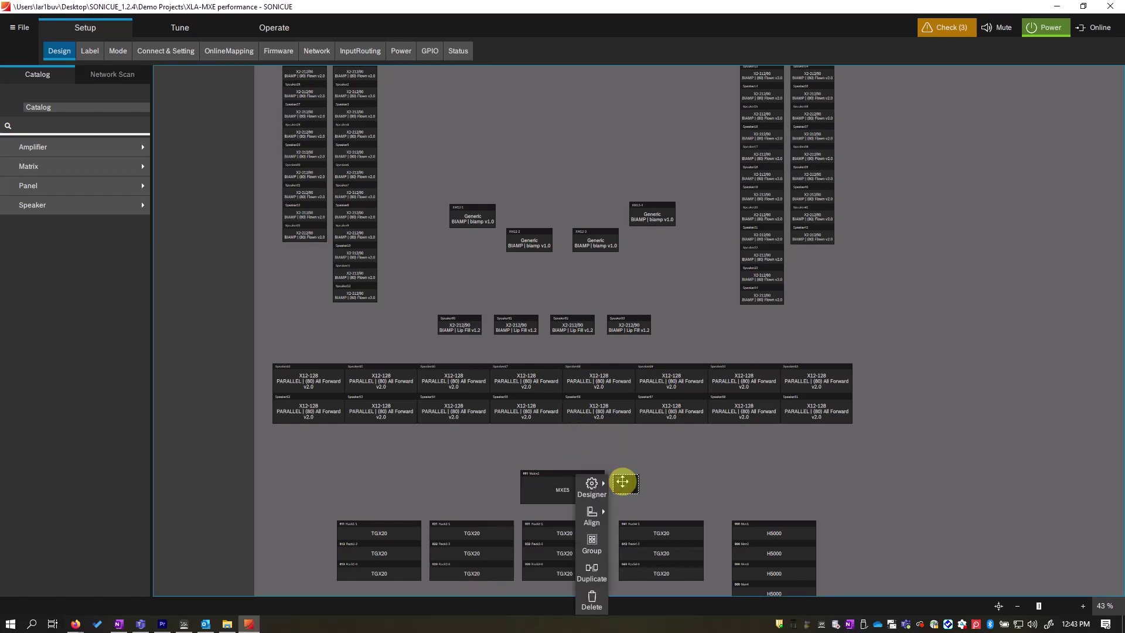
click(593, 484)
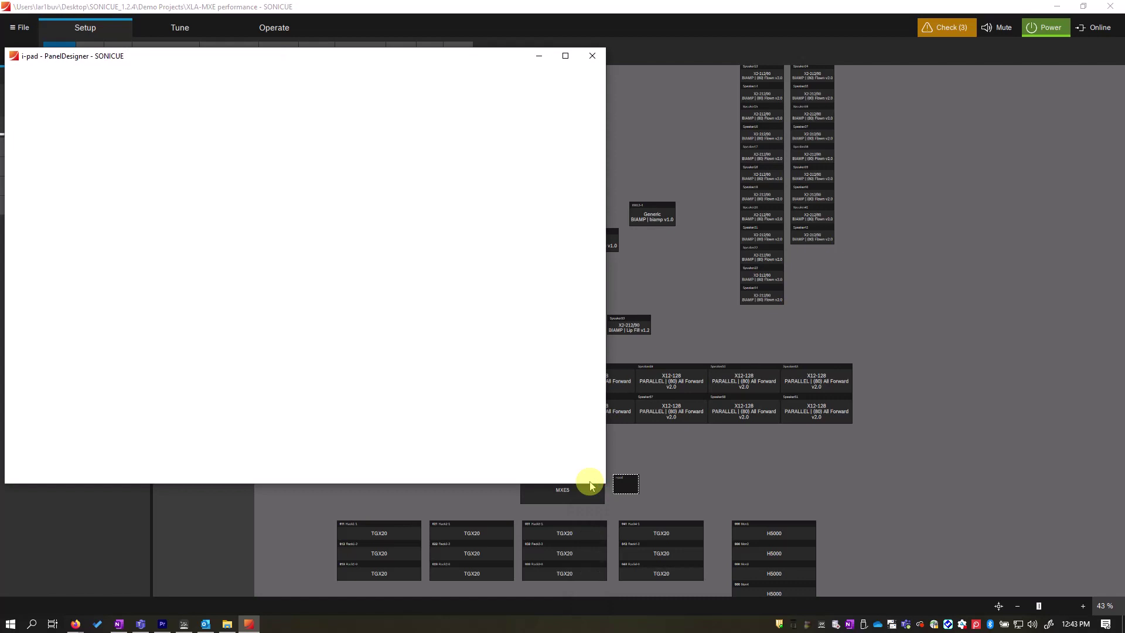
click(562, 56)
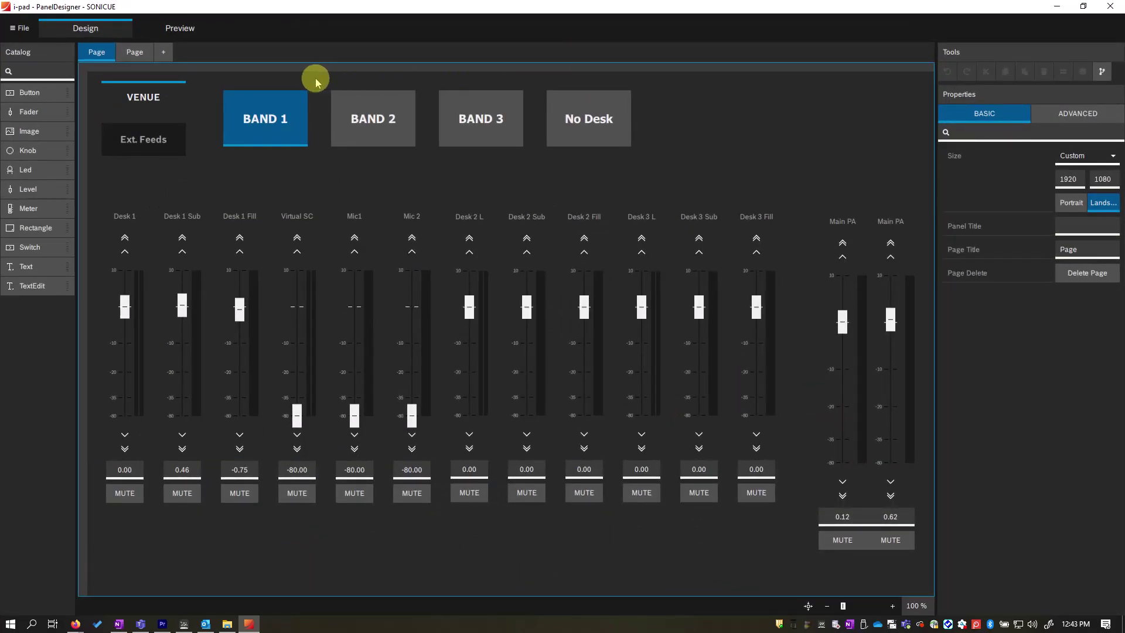
click(1111, 7)
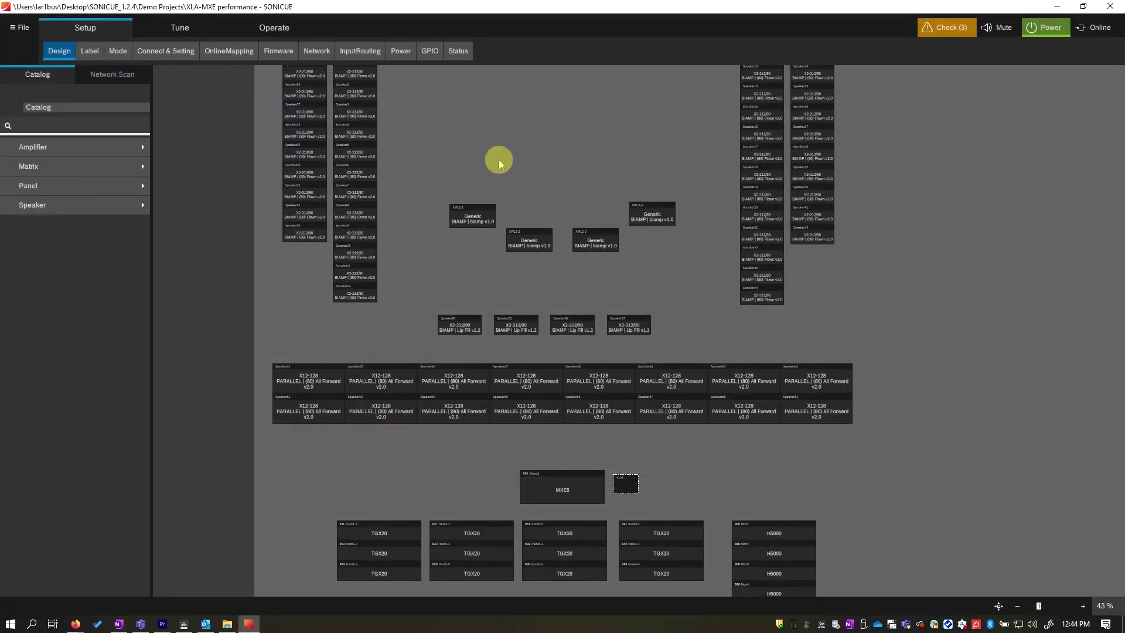
Add a Desktop Empty panel to the free area above the generic speakers and open it in the Panel Designer.
click(86, 183)
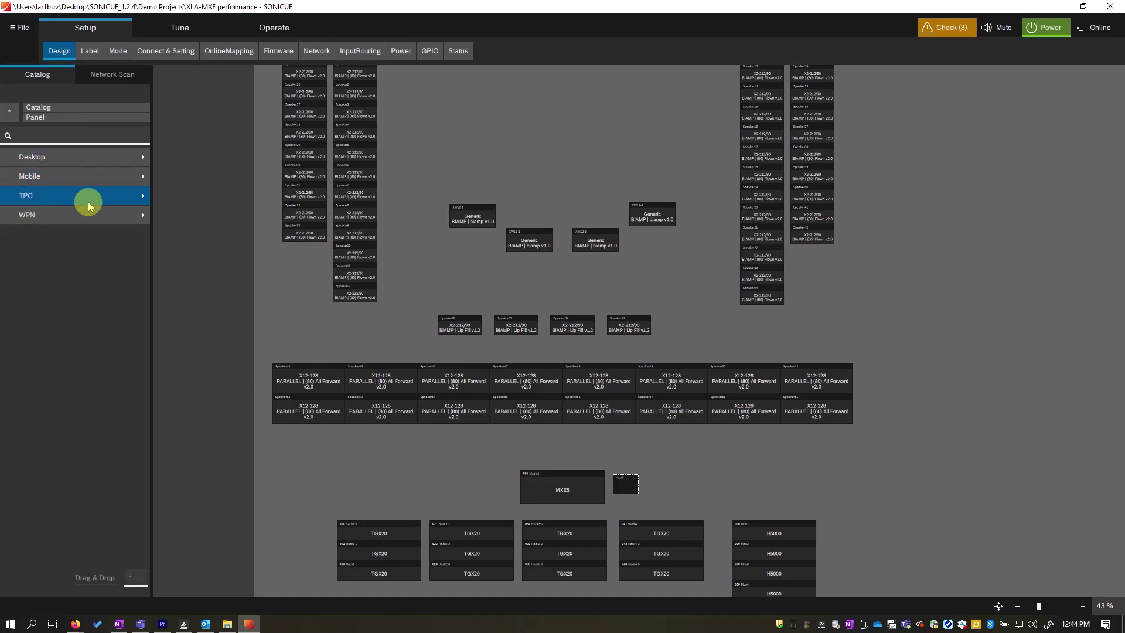
click(92, 157)
drag(55, 170, 492, 124)
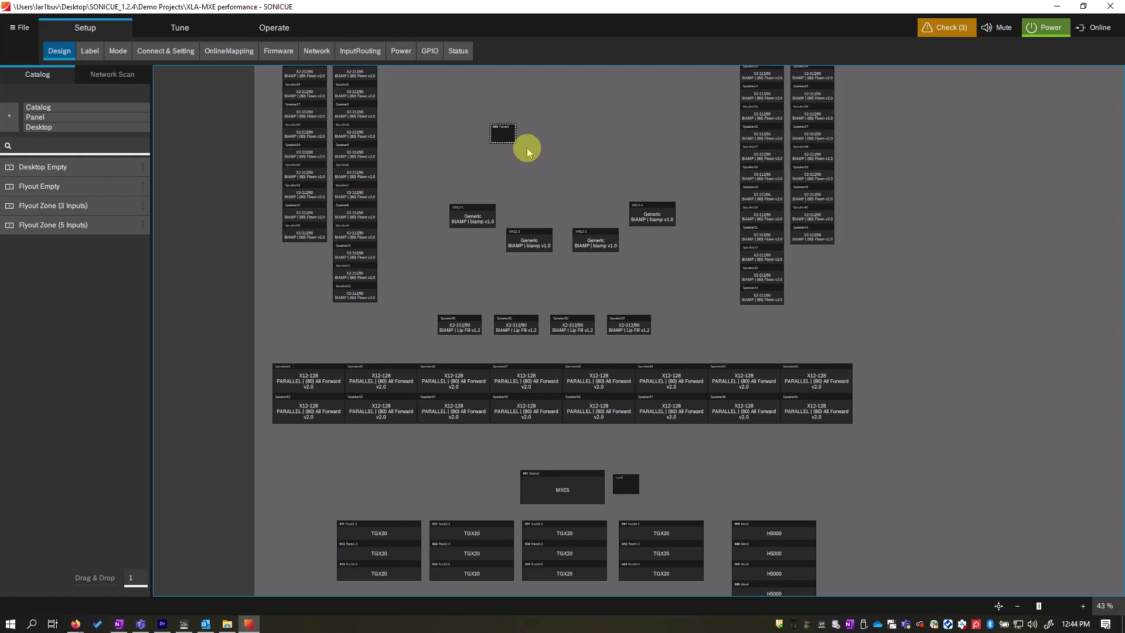
right_click(504, 138)
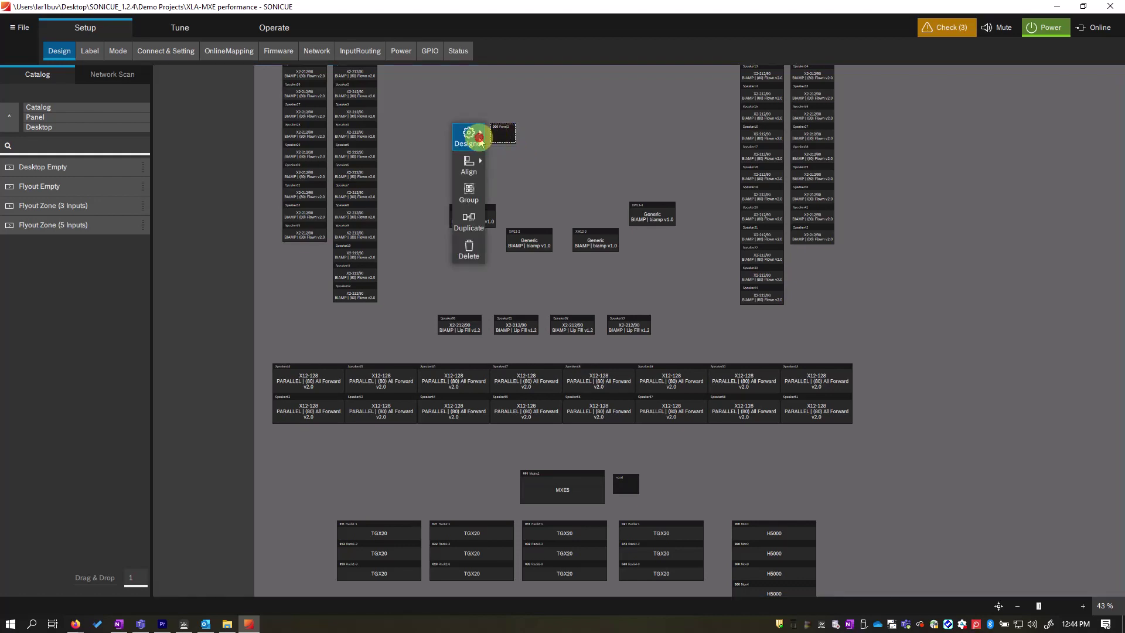
click(479, 139)
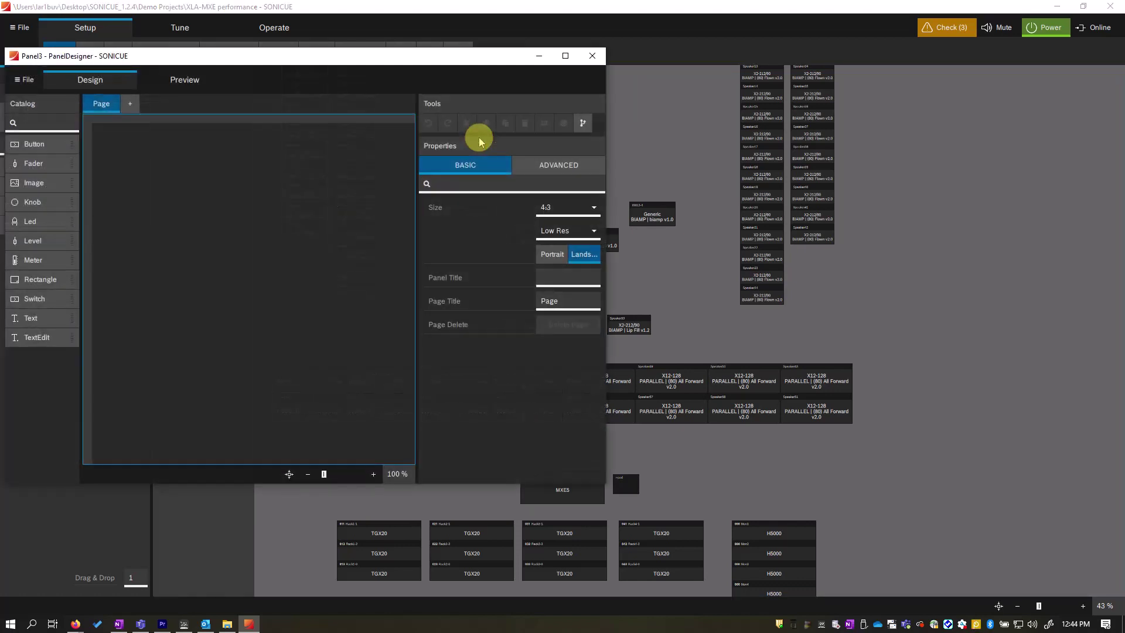
Place an image element on the empty page and load Vik Church.jpg from the desktop into it.
drag(32, 185, 216, 228)
click(551, 279)
click(53, 221)
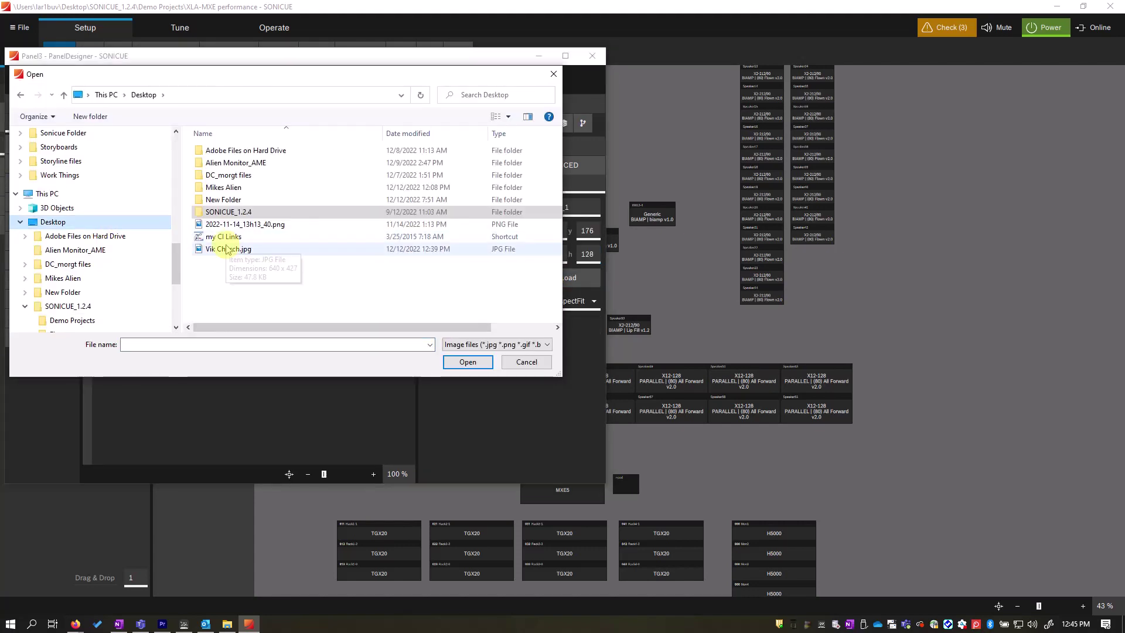
double_click(231, 244)
Change the church image's scaling mode and enlarge the image to fill the page's upper middle area.
click(568, 301)
click(567, 300)
click(568, 301)
click(563, 340)
drag(255, 307, 298, 284)
Add a fader at the page's lower left and a knob beside it, both below the church image.
drag(33, 164, 157, 403)
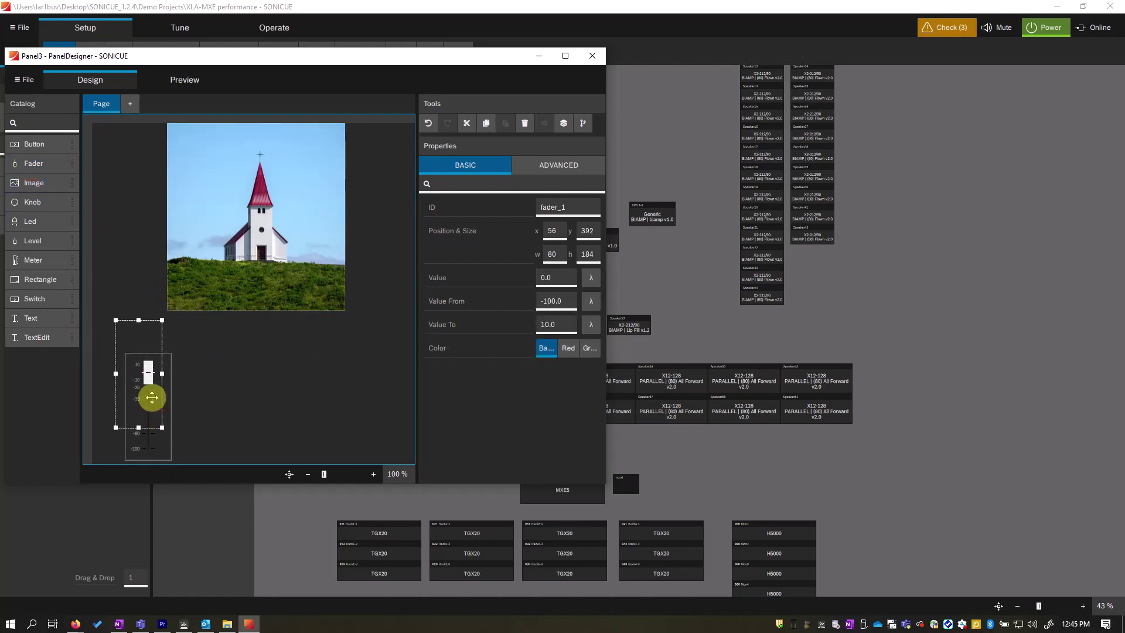
drag(38, 201, 220, 378)
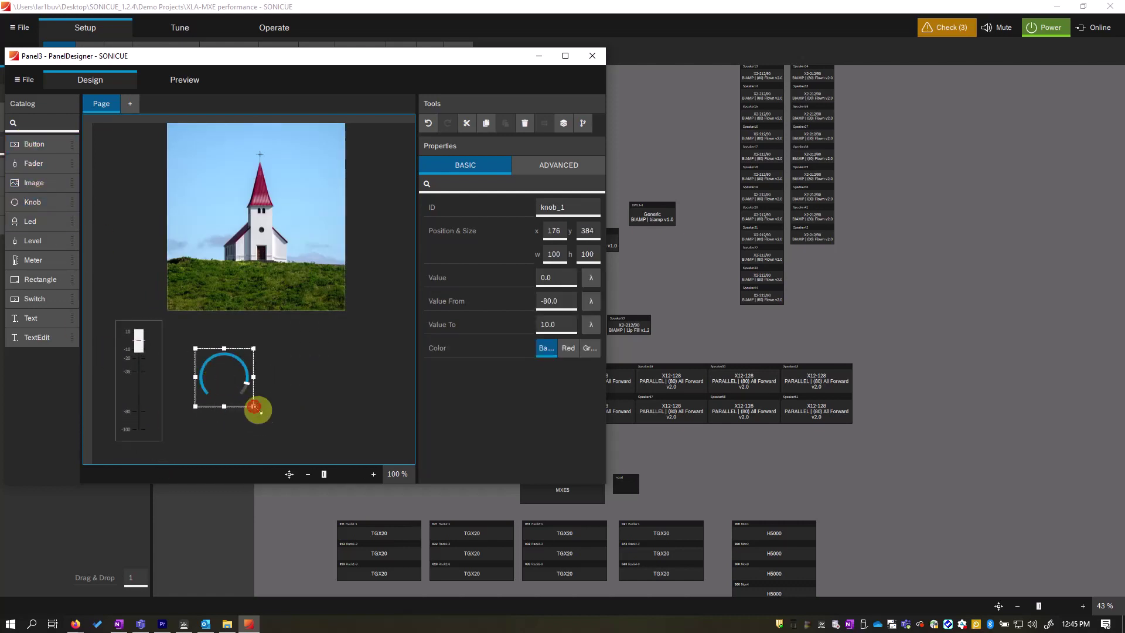
Add a text element beside the knob reading "My first panel".
drag(51, 322, 317, 353)
double_click(561, 278)
text(My fir)
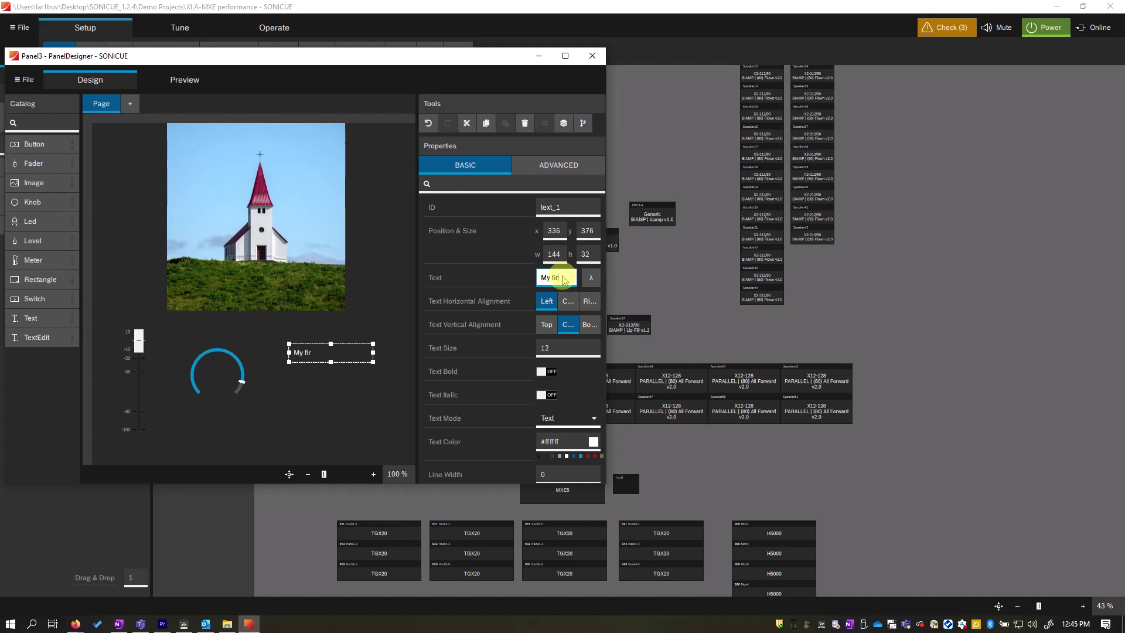
text(st panel)
key(Return)
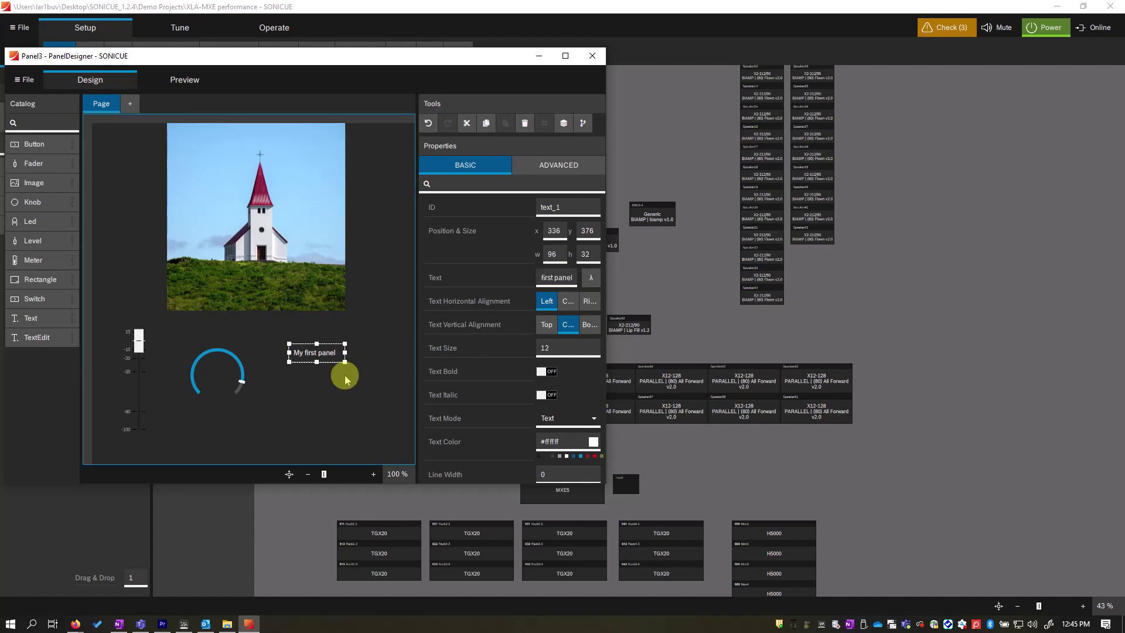
Export the panel definition as "My first panel" to the Demo Projects folder inside SONICUE_1.2.4.
click(26, 80)
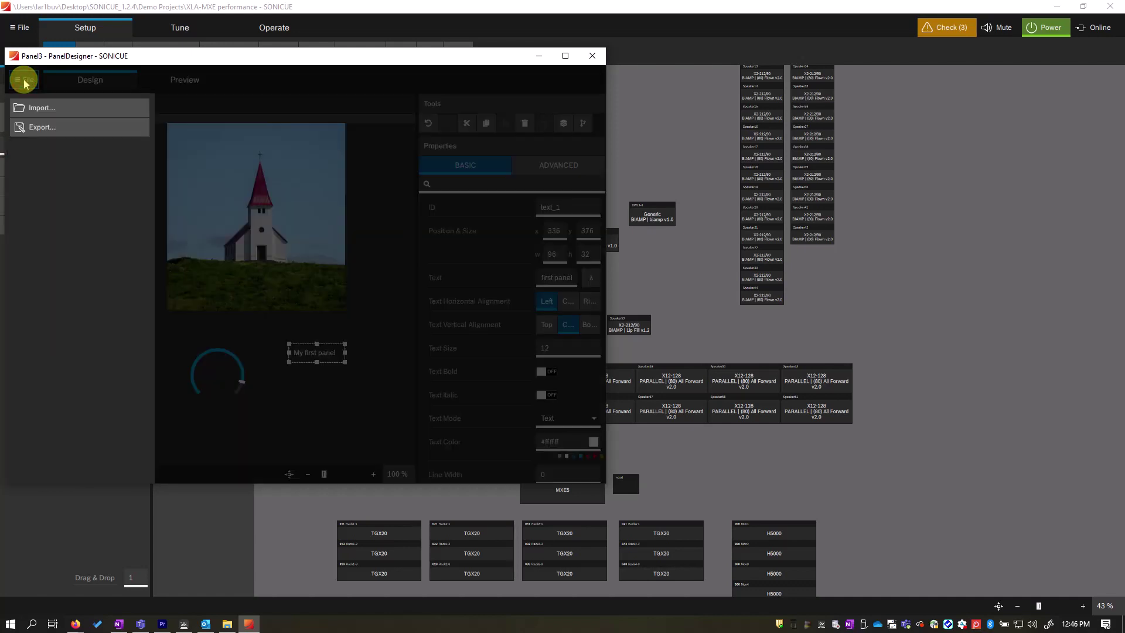
click(30, 130)
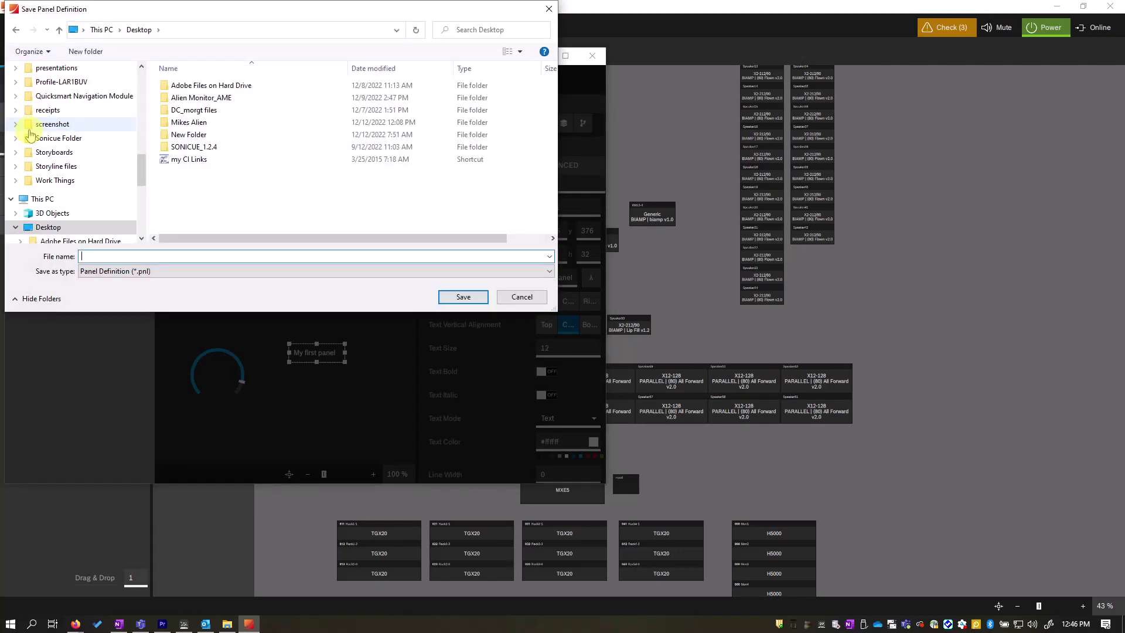
double_click(194, 146)
double_click(187, 85)
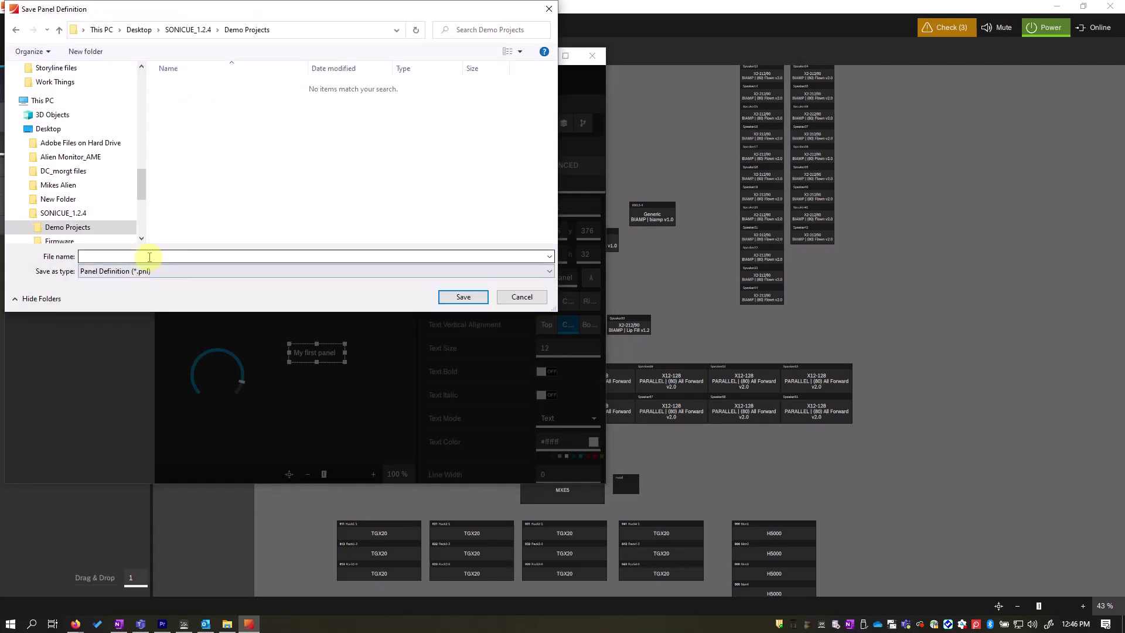
click(146, 256)
text(My first panel)
click(463, 297)
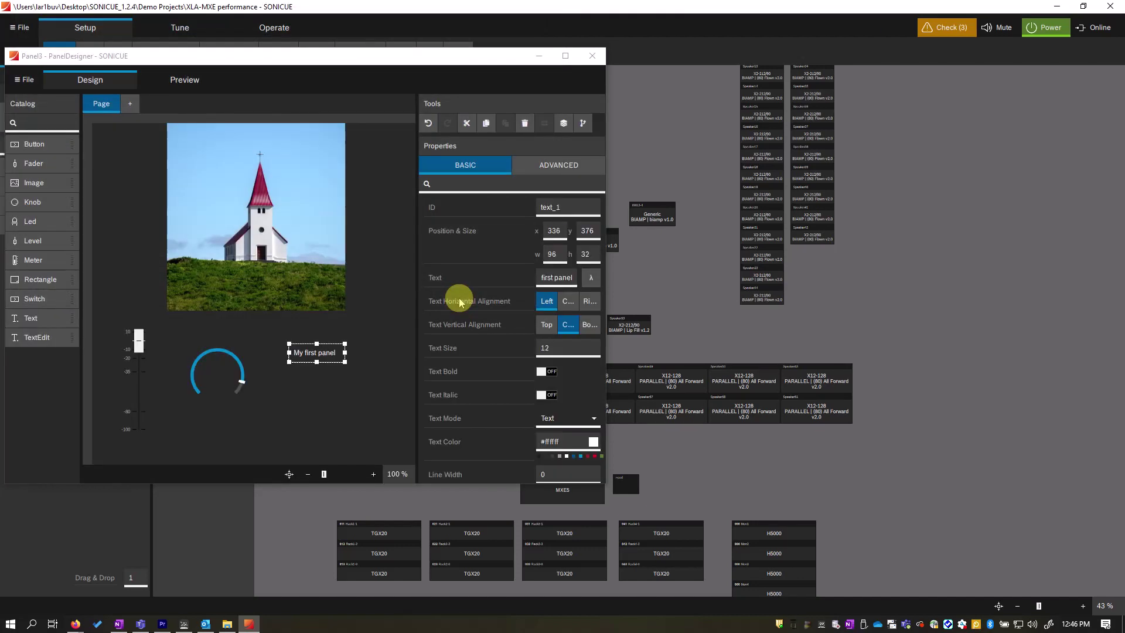
Close SONICUE without saving the changes to the XLA-MXE performance project.
click(1110, 6)
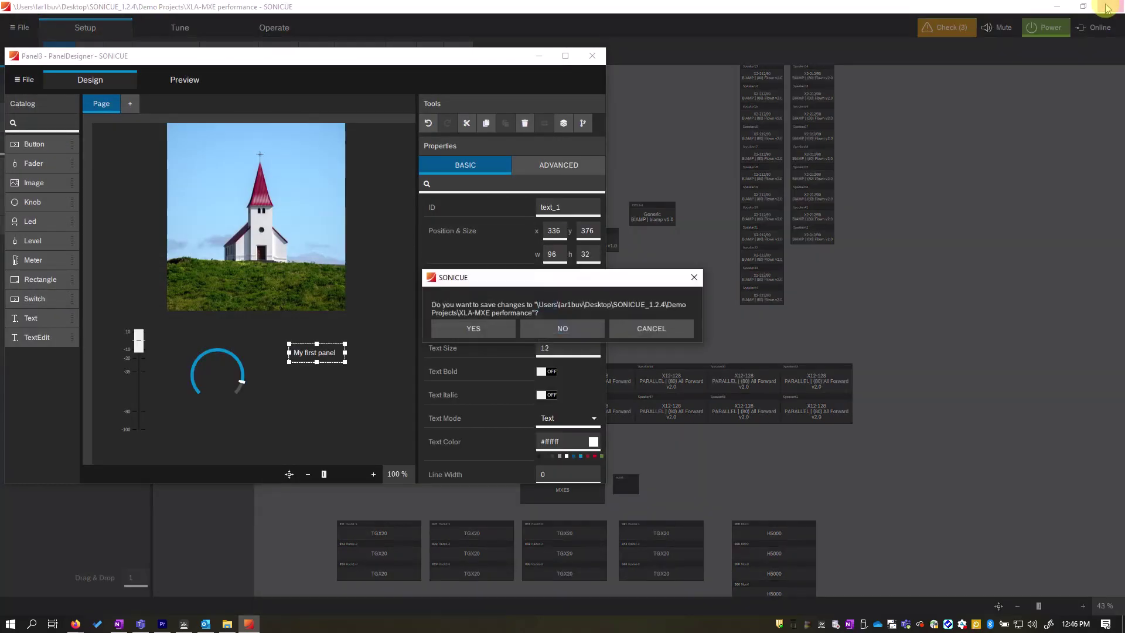
click(577, 323)
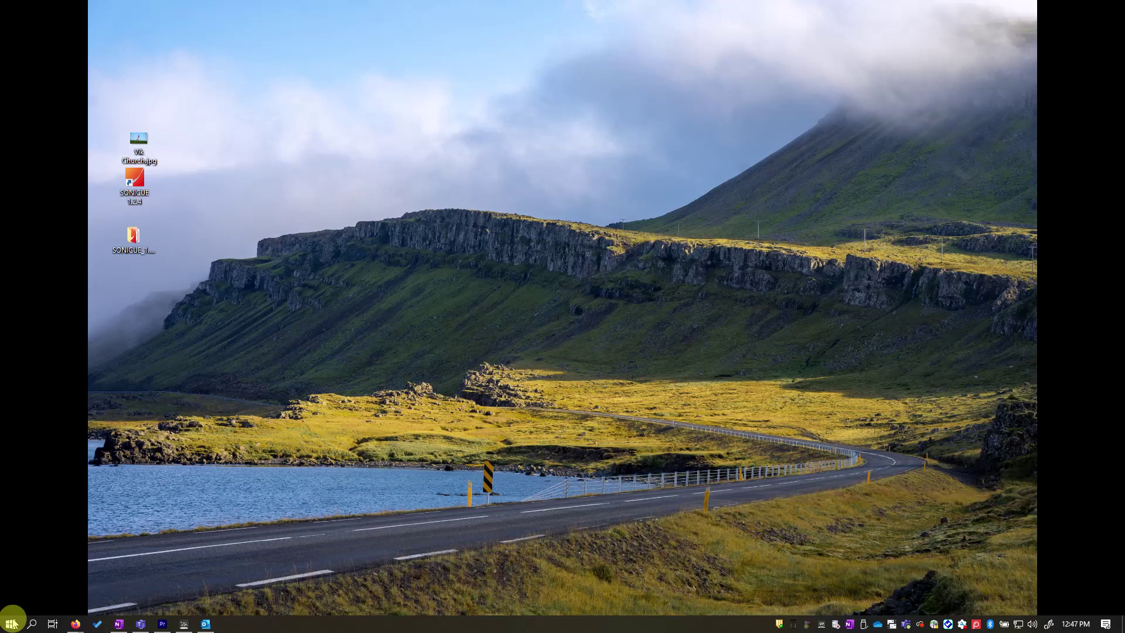
Open "My first panel.pnl" from the Demo Projects folder inside SONICUE_1.2.4 in SONICUE Control 1.2.4 and move the panel window toward the desktop's middle.
click(10, 624)
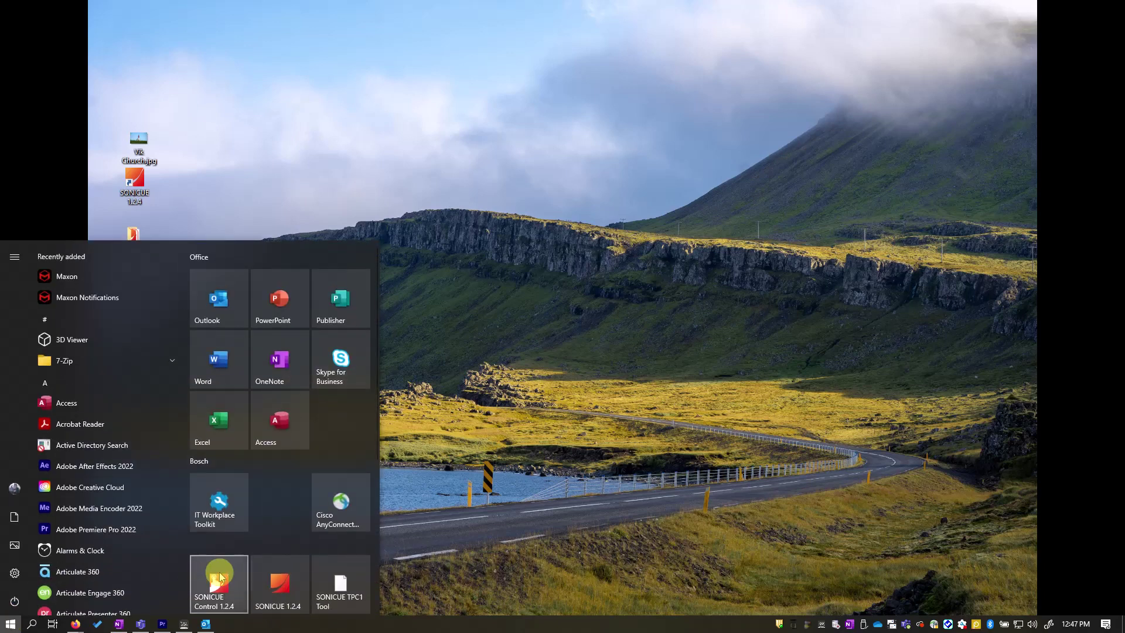
click(219, 577)
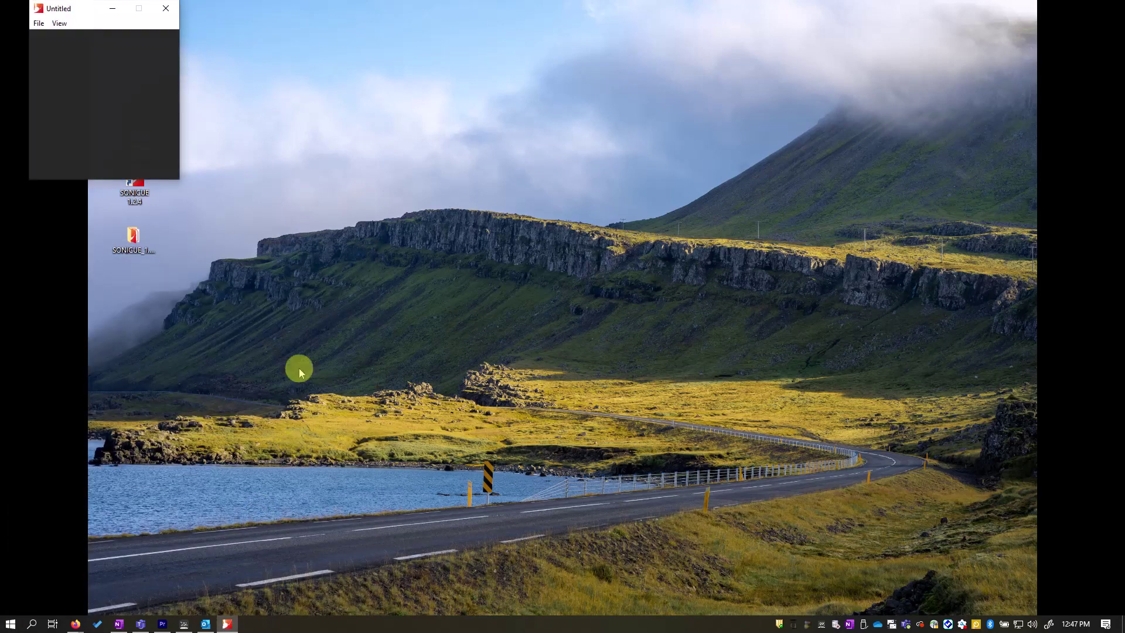
click(39, 22)
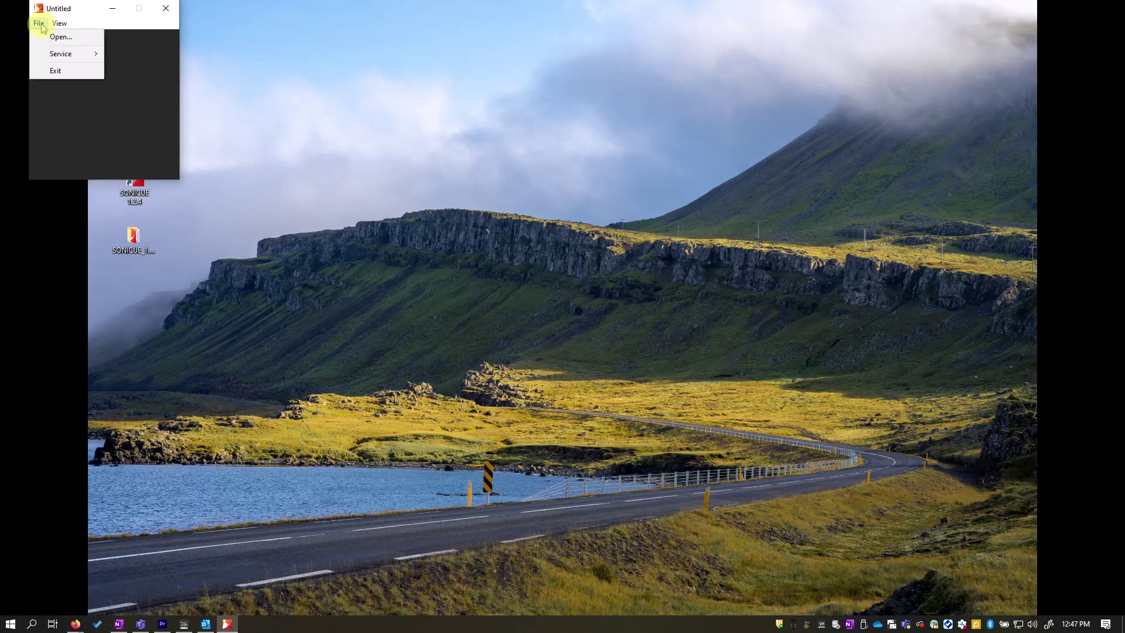
click(42, 38)
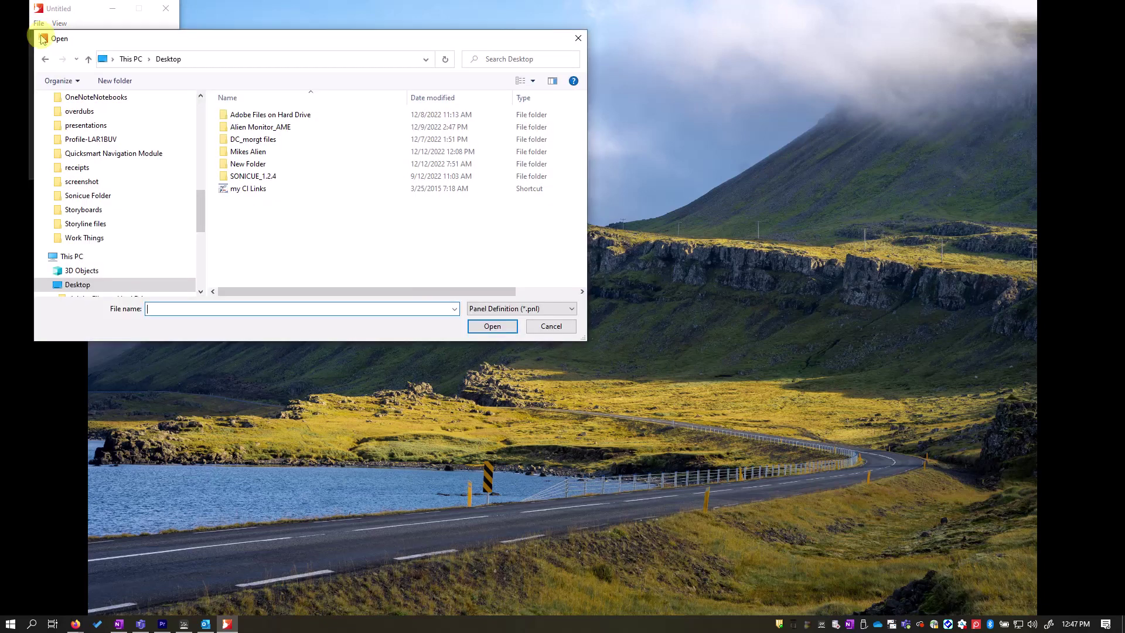
double_click(253, 176)
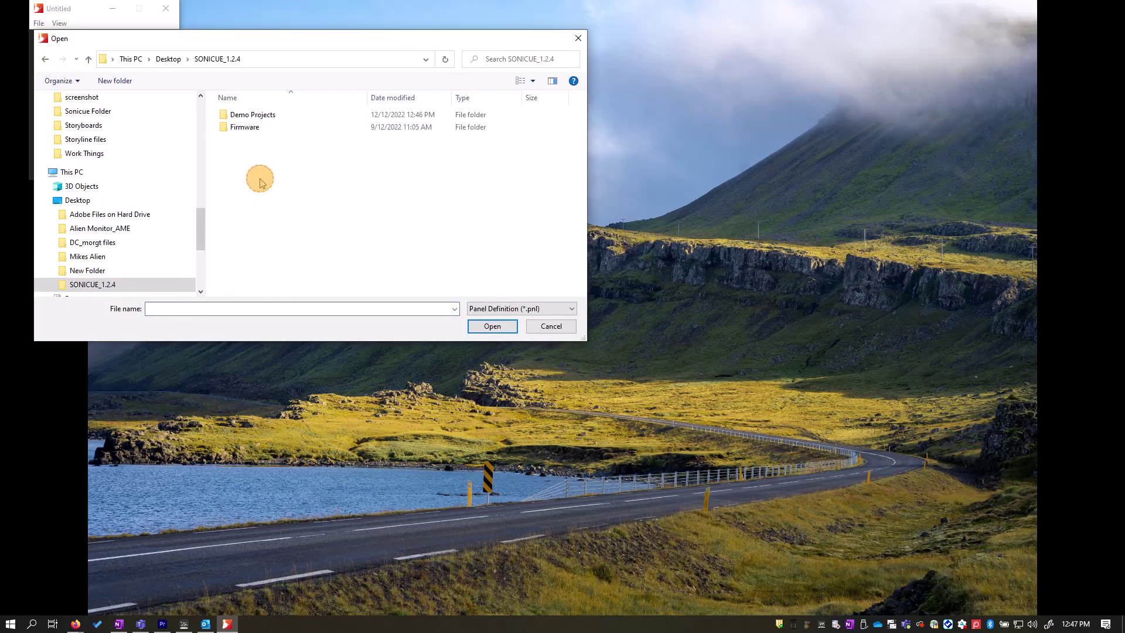
double_click(245, 116)
double_click(246, 115)
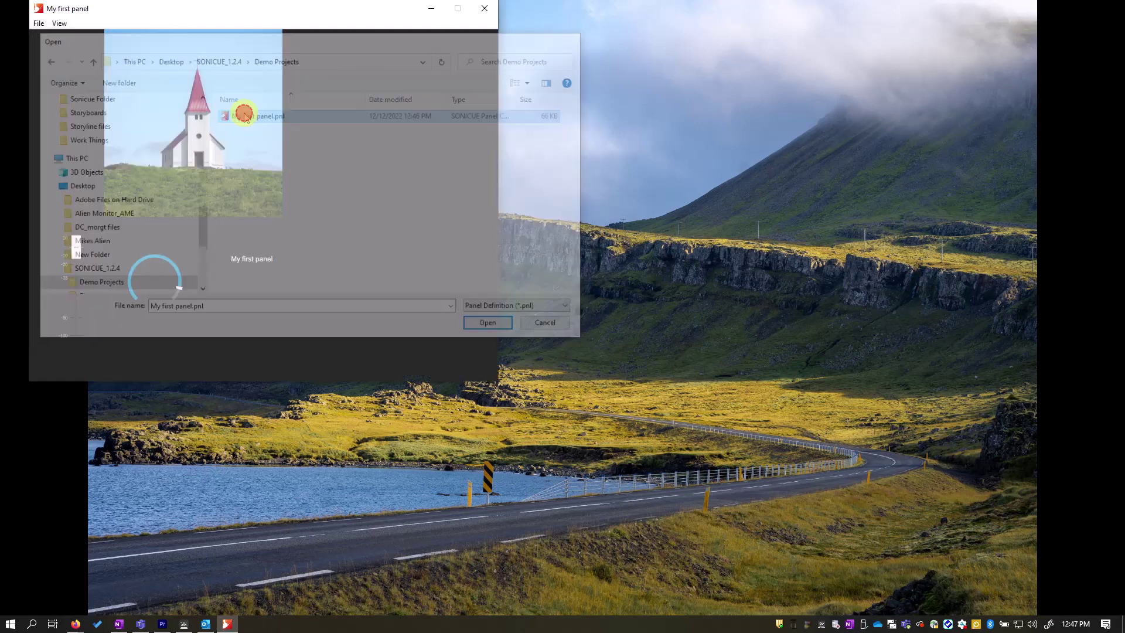
drag(239, 13, 430, 112)
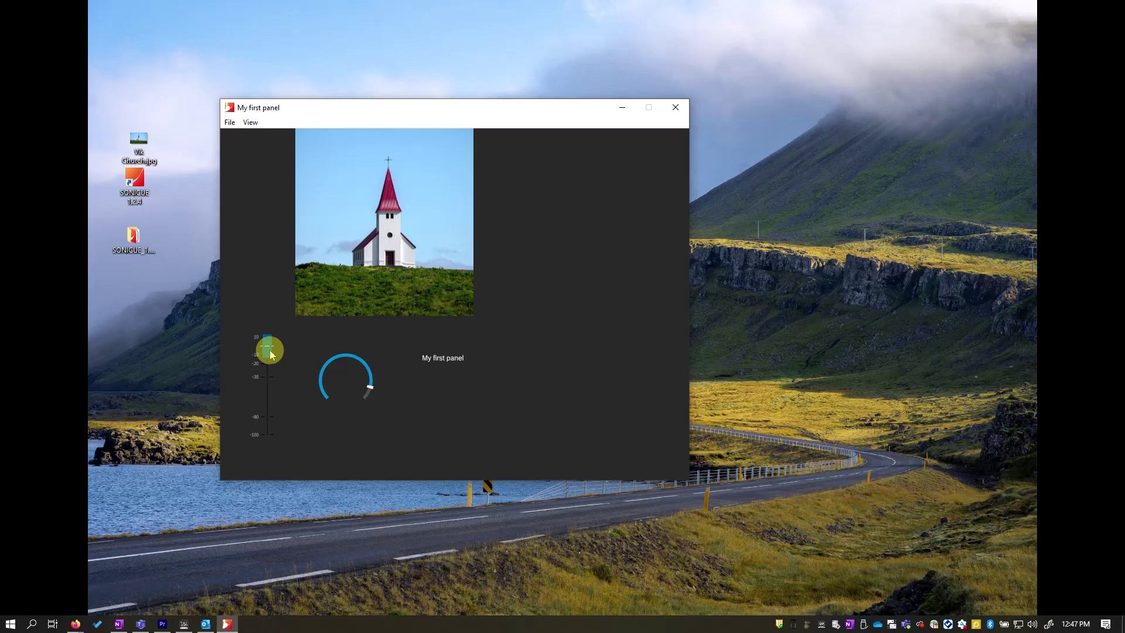